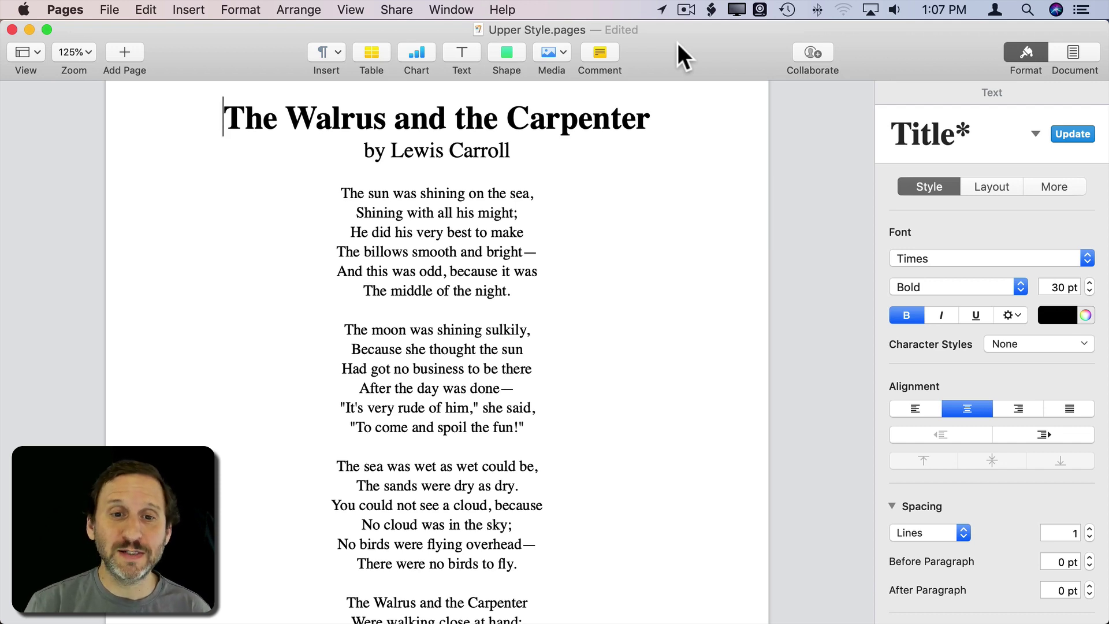
- Select the whole poem title line 'The Walrus and the Carpenter'
left_click(234, 119)
left_click_drag(234, 119, 321, 118)
left_click_drag(507, 118, 528, 118)
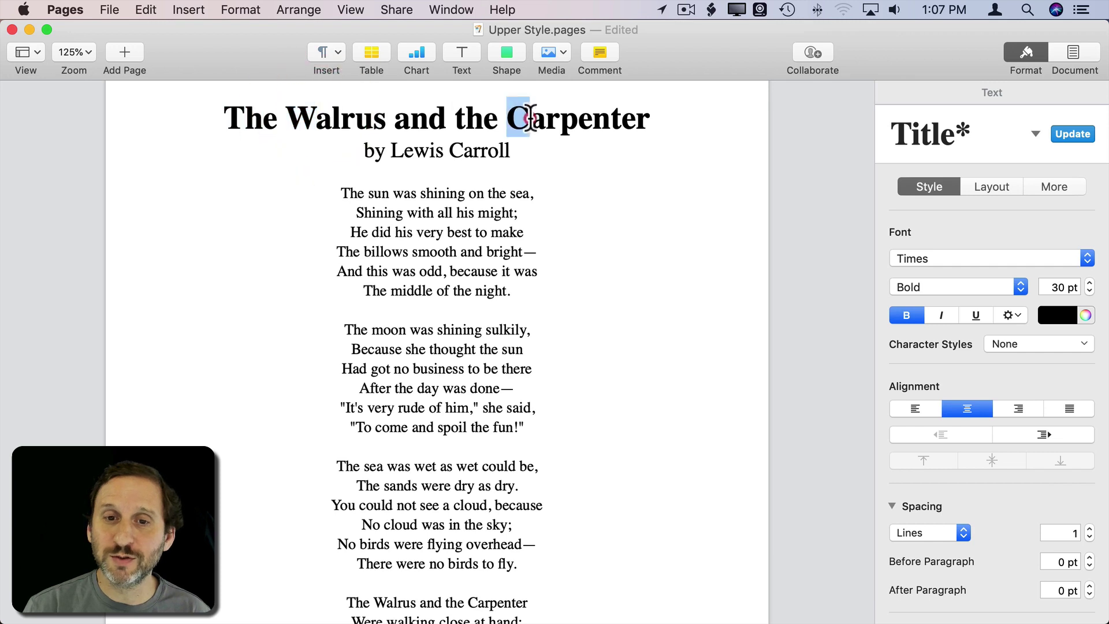
left_click_drag(224, 118, 680, 116)
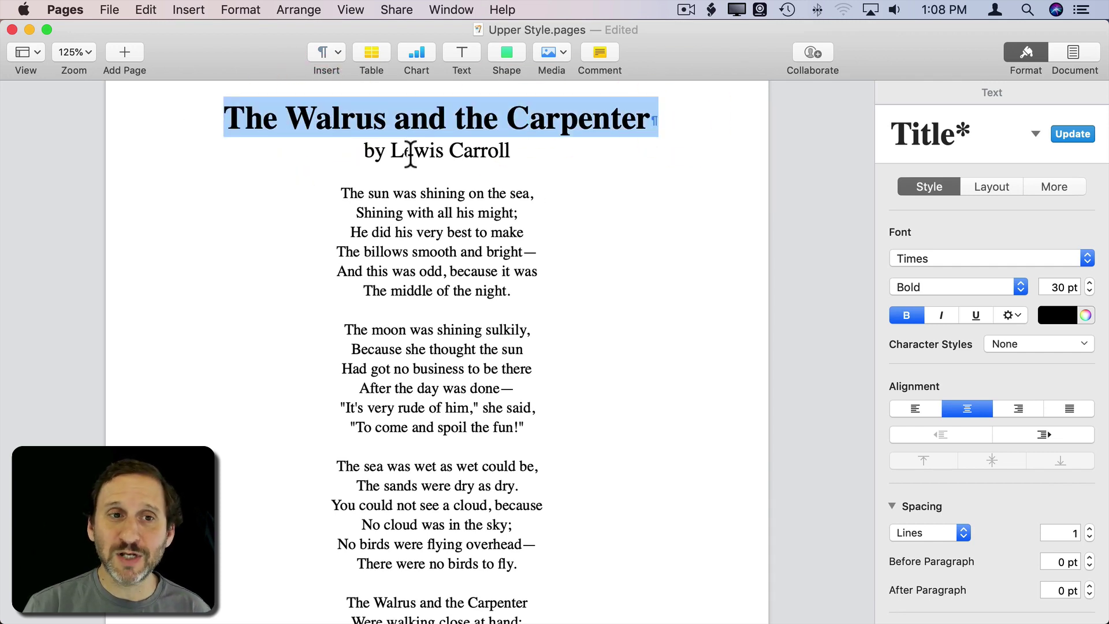
left_click(239, 9)
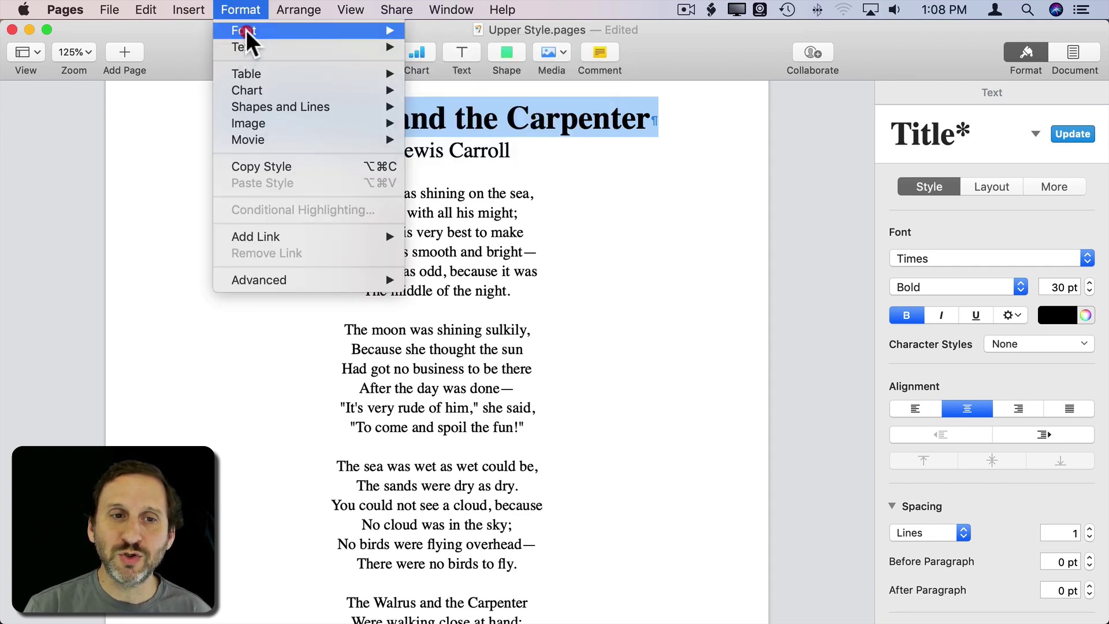
mouse_move(246, 30)
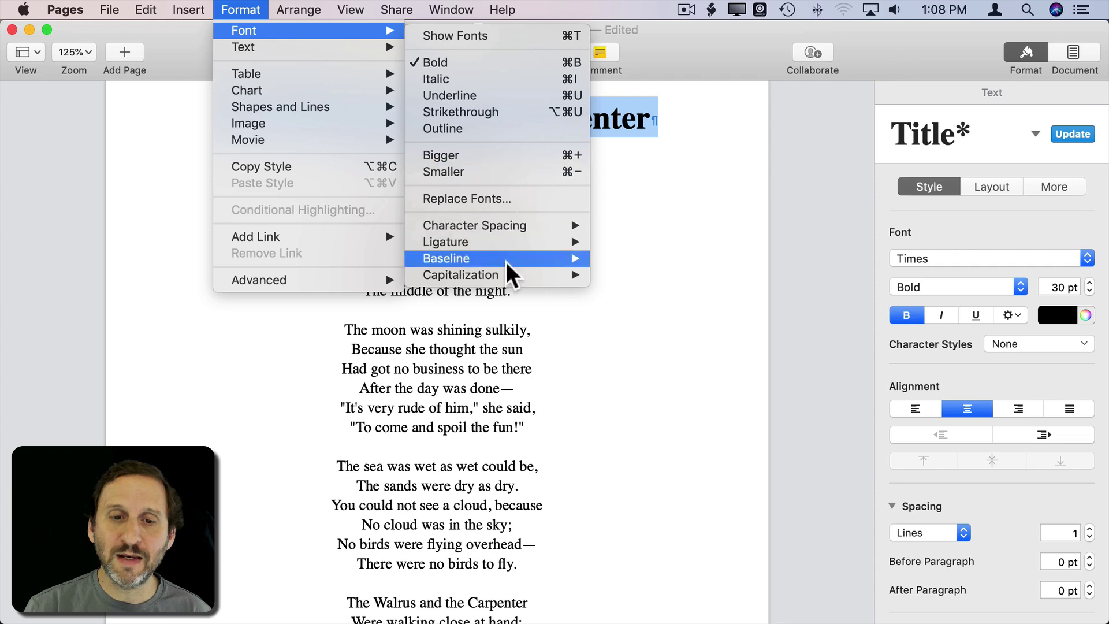
mouse_move(504, 275)
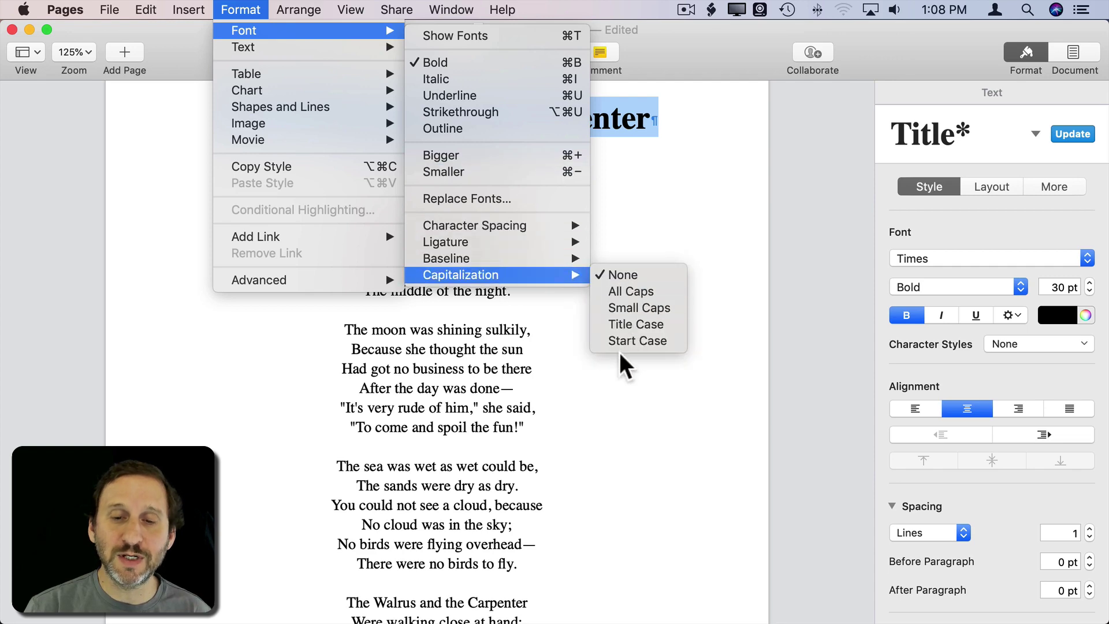
left_click(882, 264)
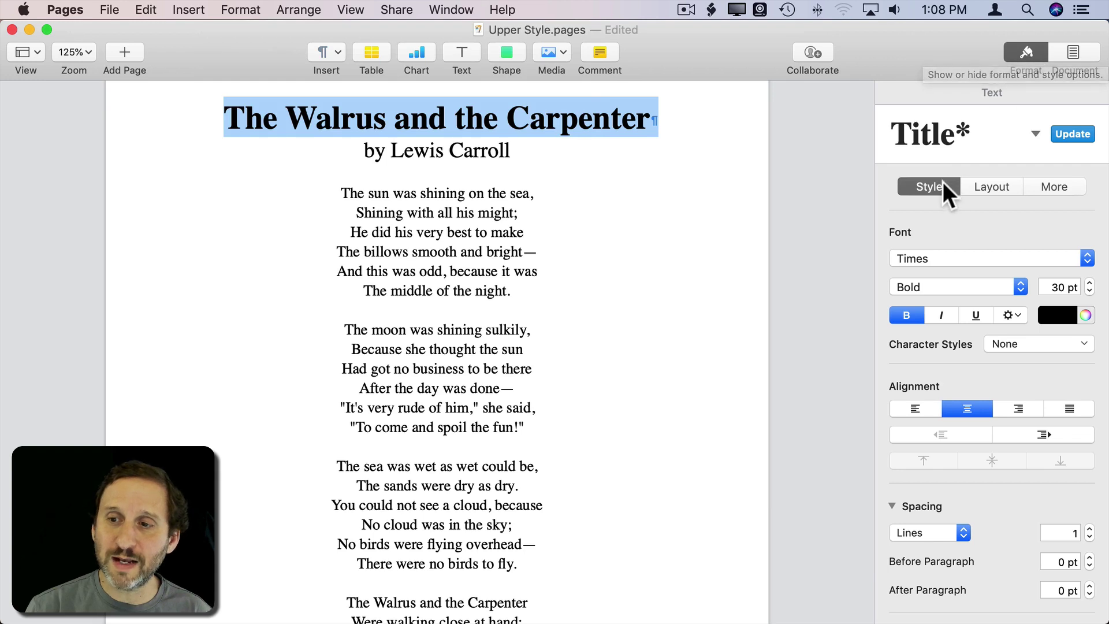
- Set the title's capitalization to All Caps, then None, then Title Case
left_click(1009, 313)
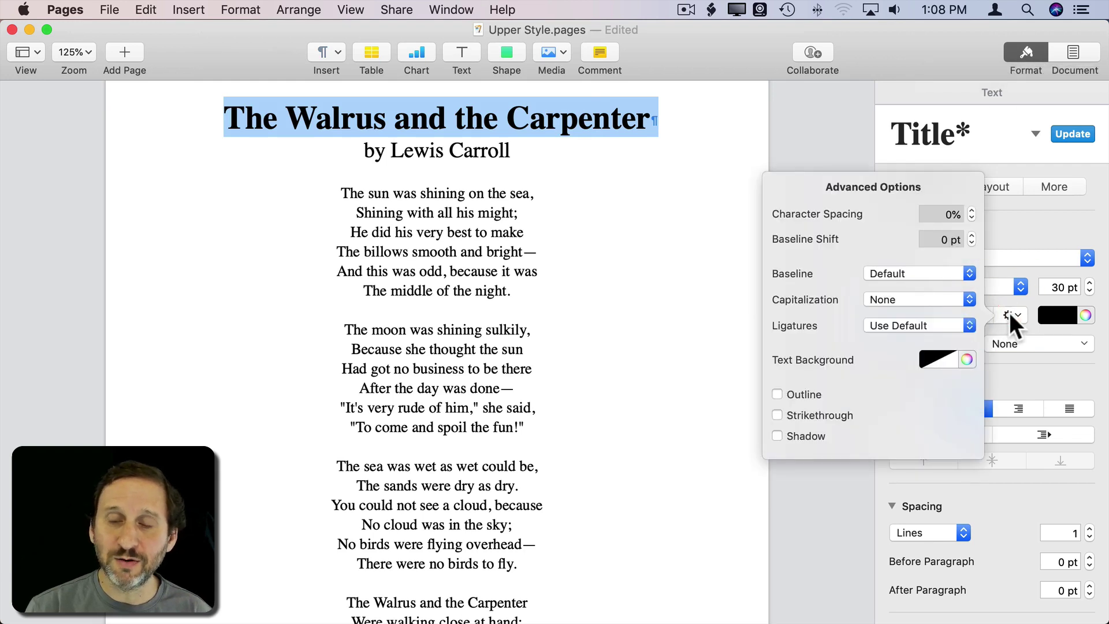
left_click(881, 299)
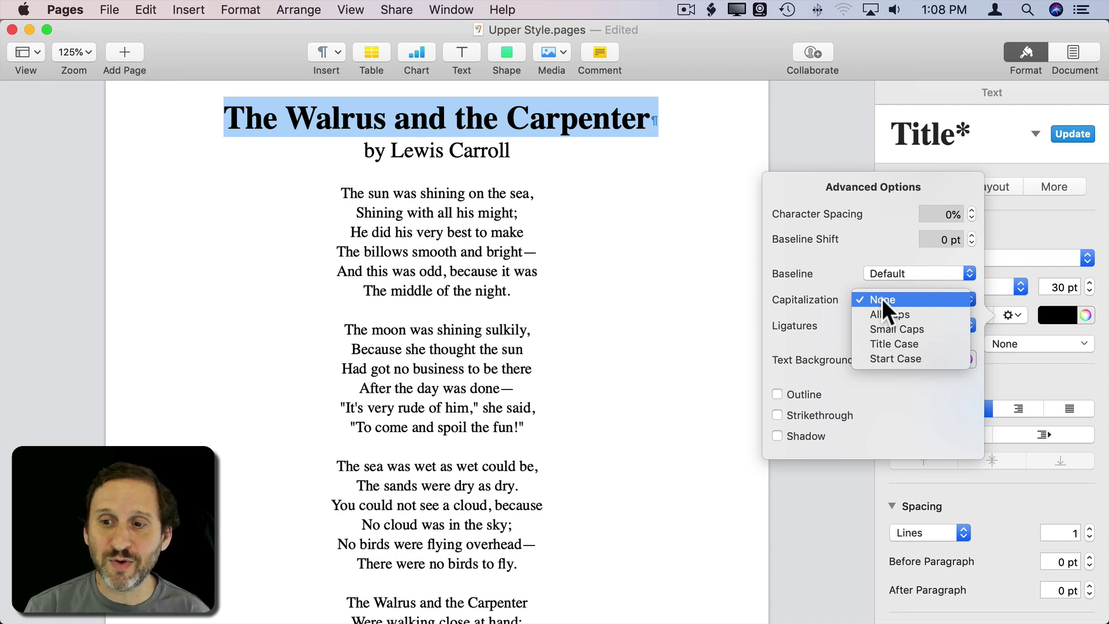
left_click(885, 312)
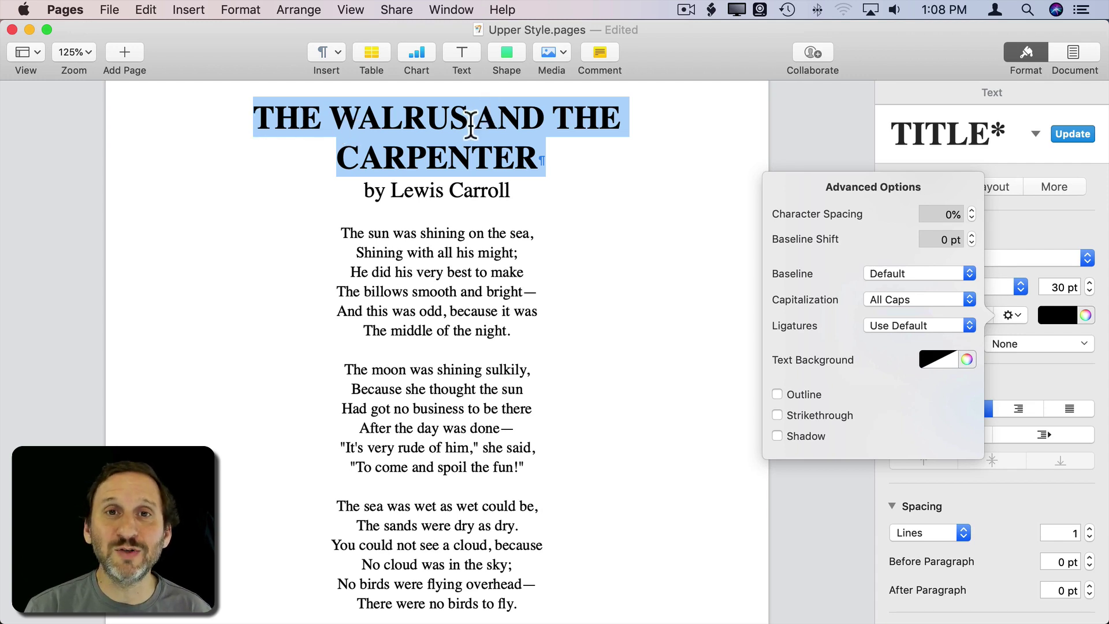
left_click(889, 298)
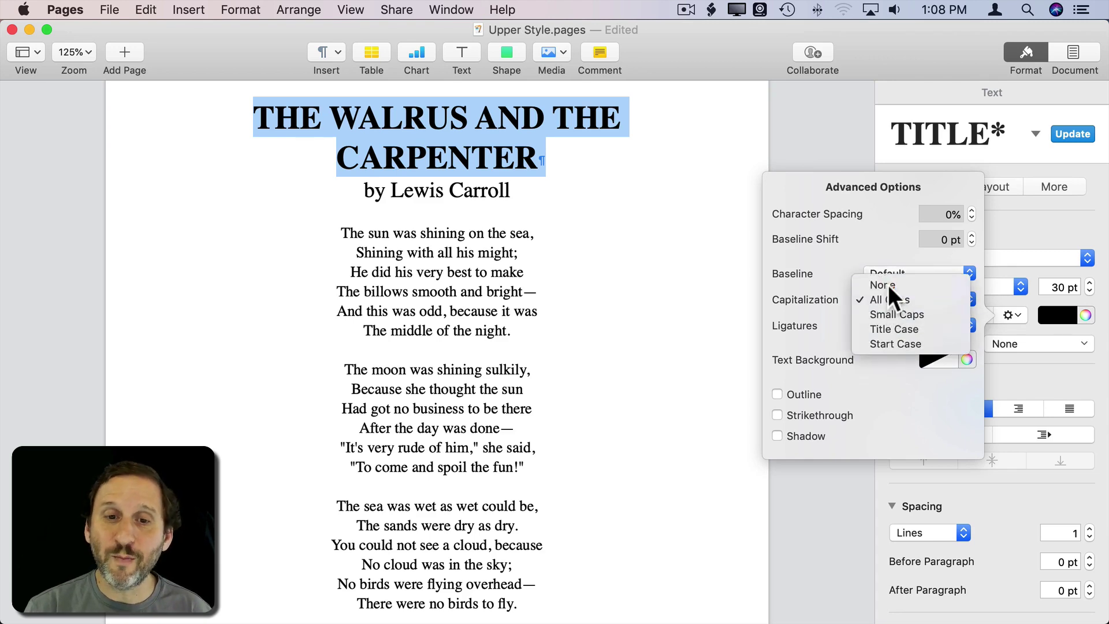
left_click(888, 284)
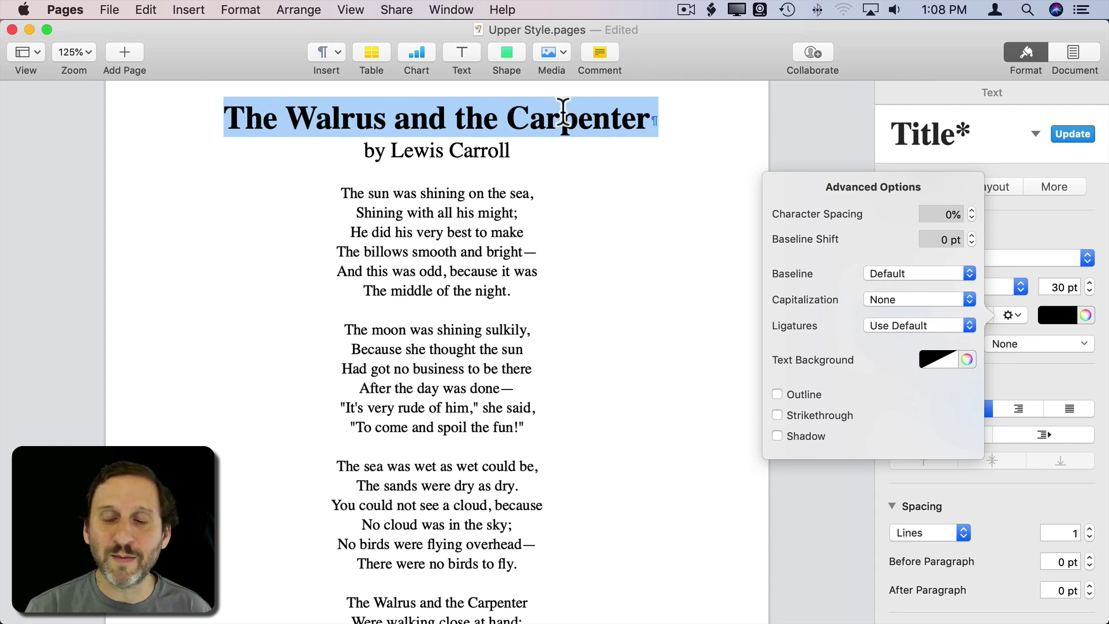
left_click(893, 297)
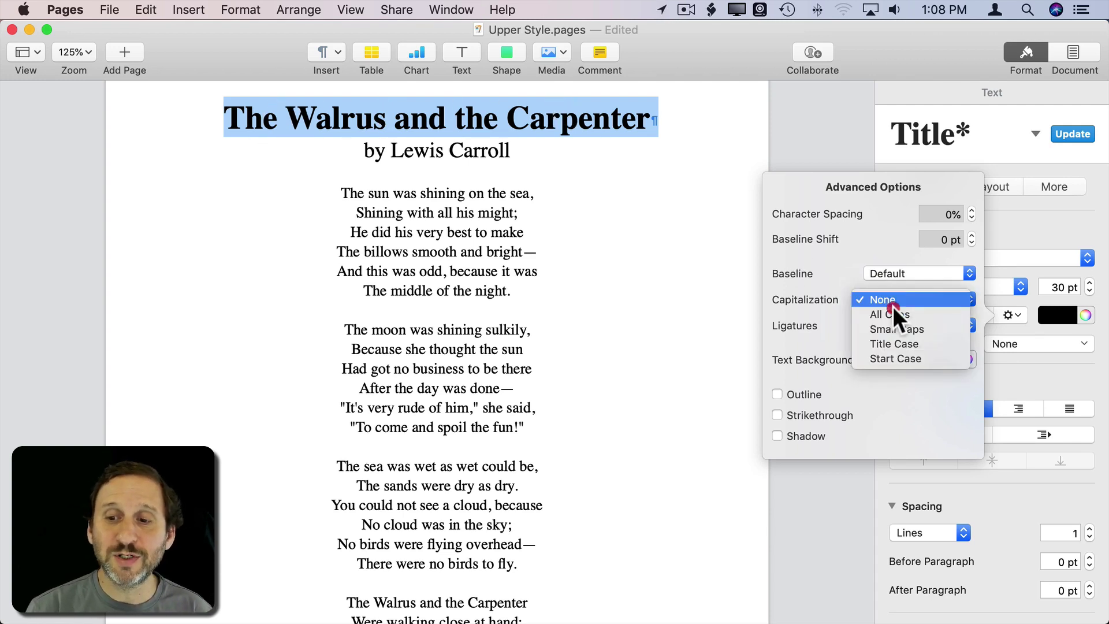
left_click(894, 342)
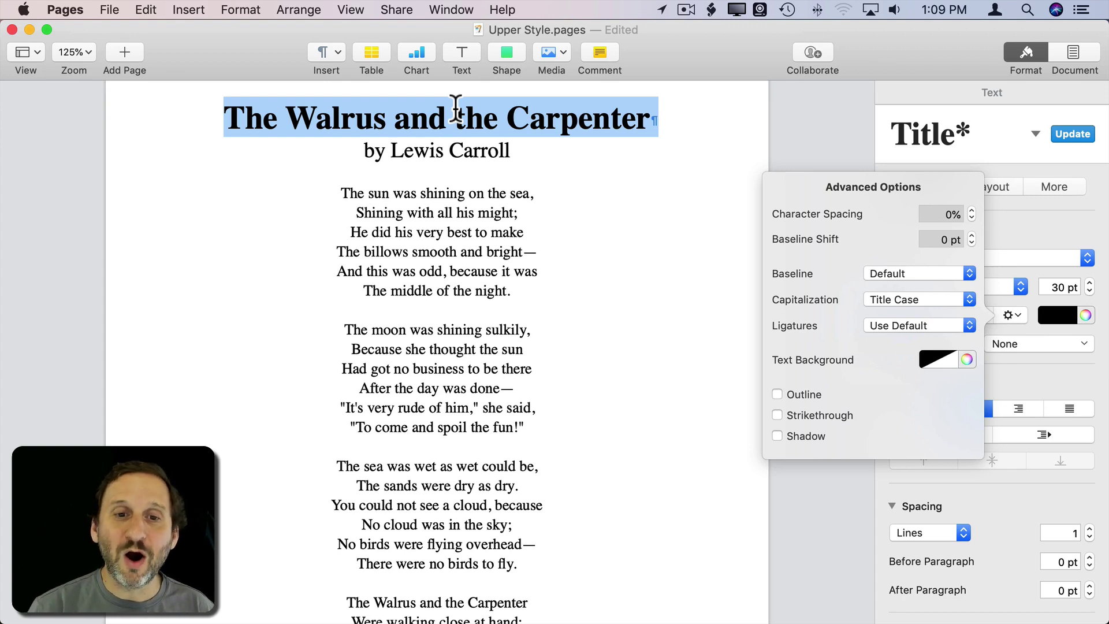
- Reset the title's capitalization to None and close Advanced Options
left_click(918, 298)
left_click(896, 255)
left_click(374, 119)
- Retype the title's T, W and C in lowercase and select the whole title
left_click_drag(294, 118, 317, 119)
type("w")
left_click_drag(249, 119, 237, 118)
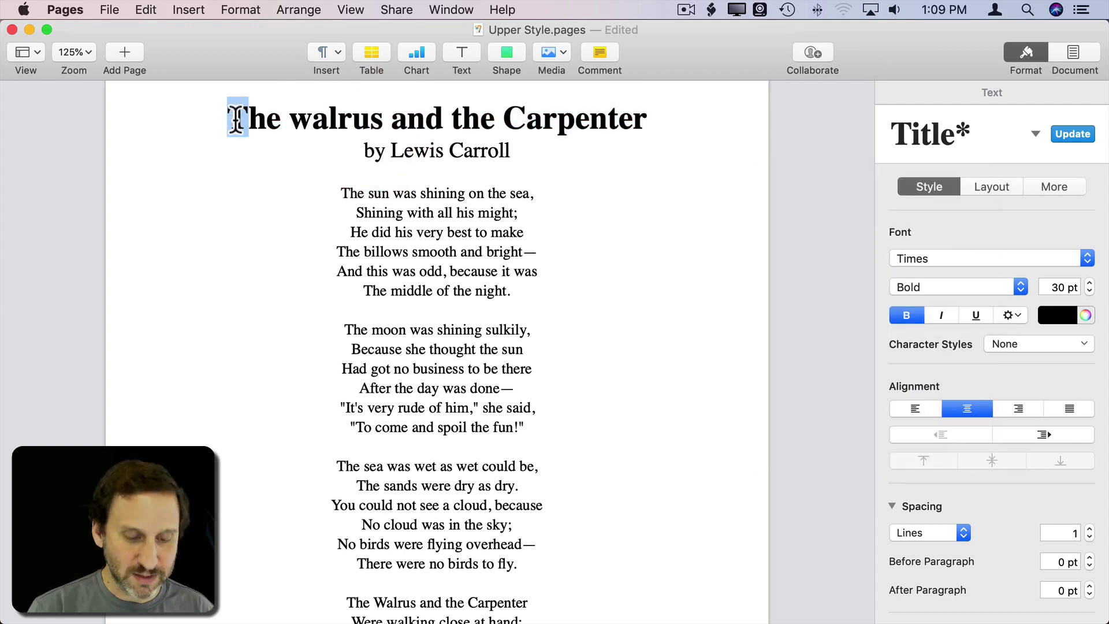
type("t")
left_click_drag(521, 118, 499, 118)
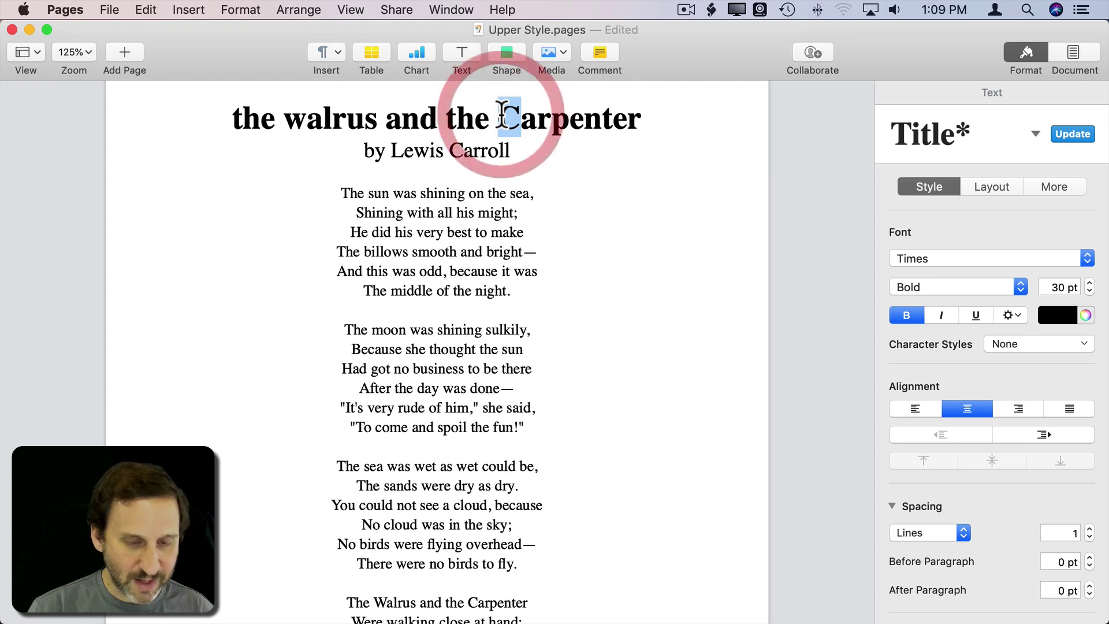
type("c")
left_click_drag(641, 119, 237, 118)
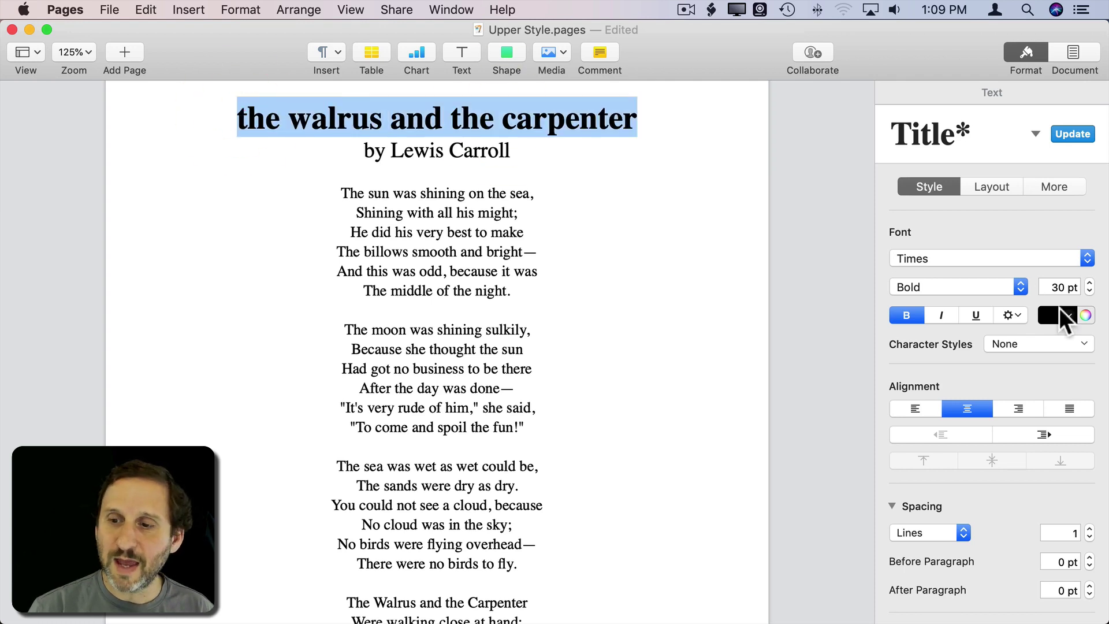
- Apply Title Case, then Start Case, then None to the lowercase title
left_click(1010, 313)
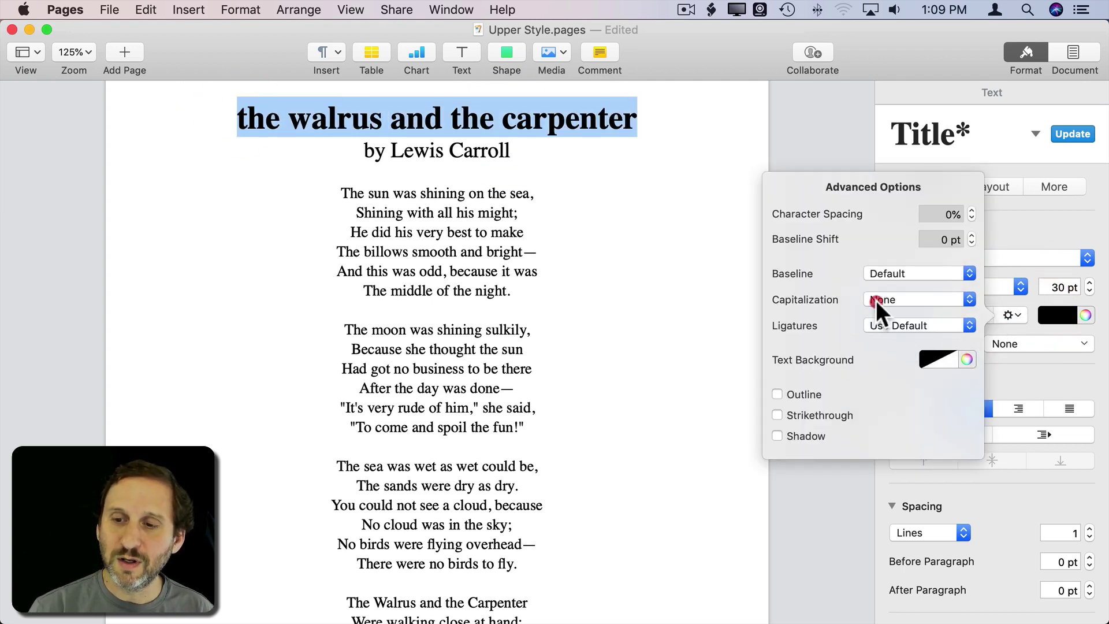
left_click(876, 300)
left_click(894, 340)
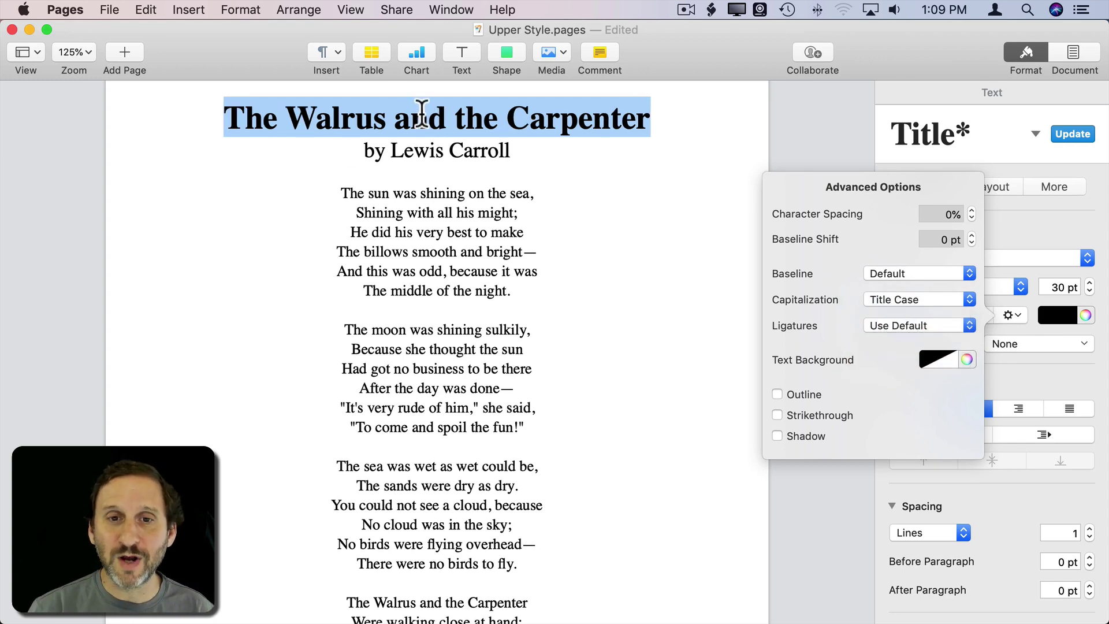
left_click(910, 299)
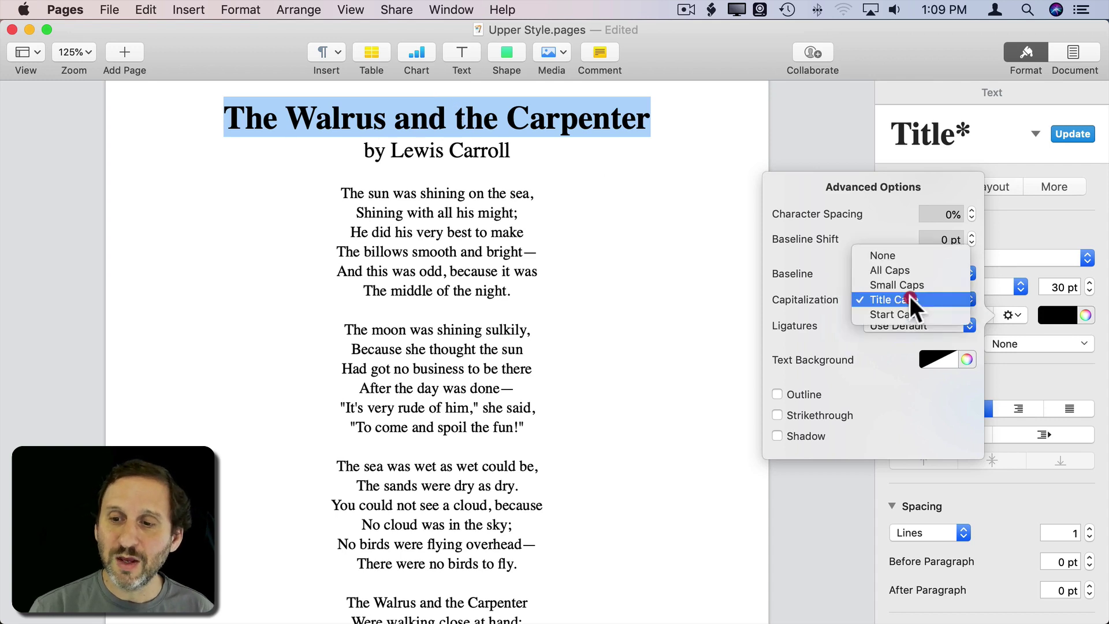
left_click(910, 314)
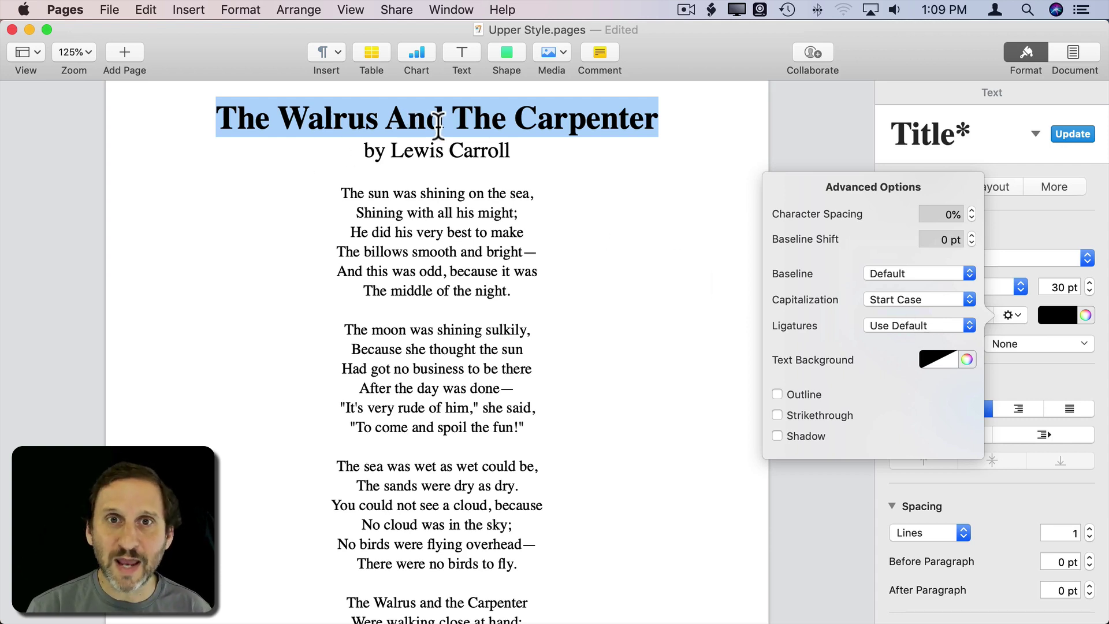
left_click(905, 299)
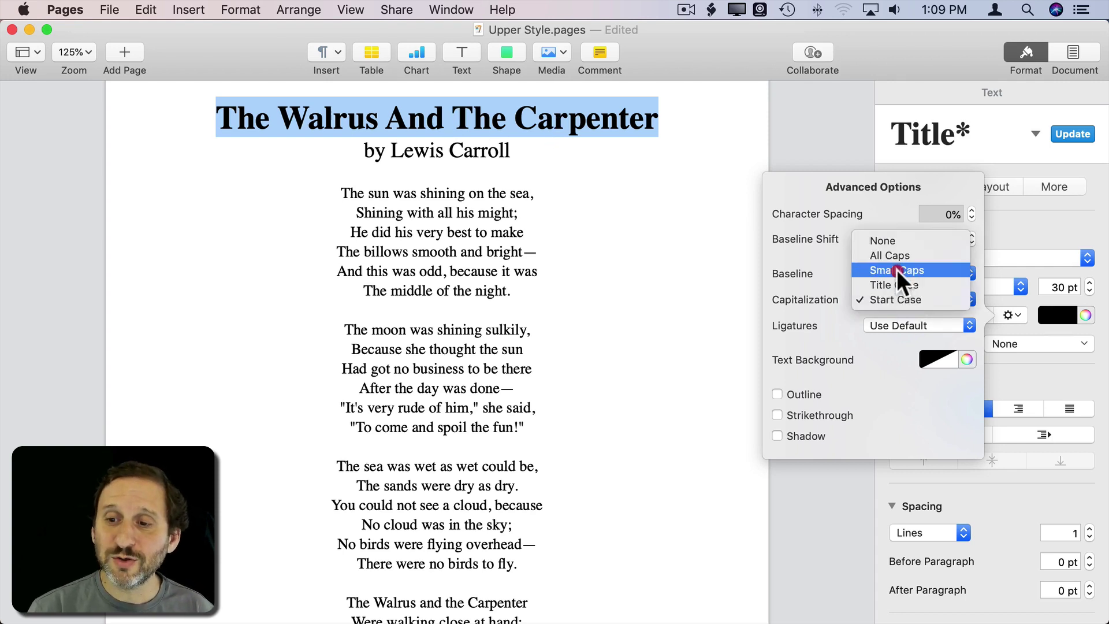
left_click(884, 240)
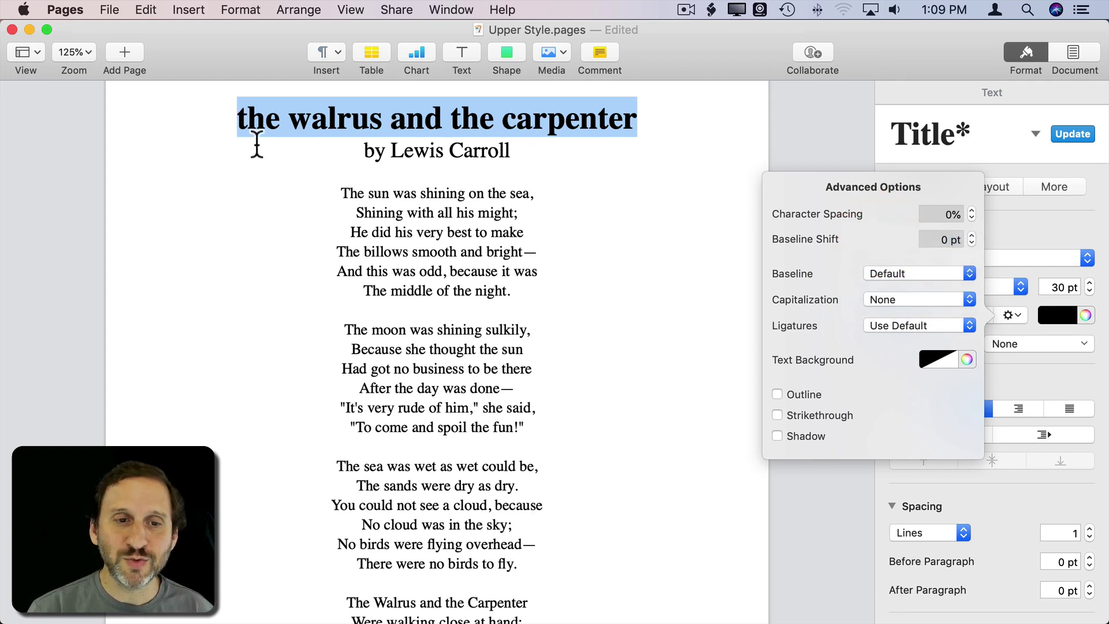
- Recapitalize the title by retyping 'The W' and 'C', then select the whole line
left_click(260, 137)
left_click(239, 115)
left_click_drag(236, 116, 308, 117)
type("The W")
left_click_drag(511, 119, 510, 118)
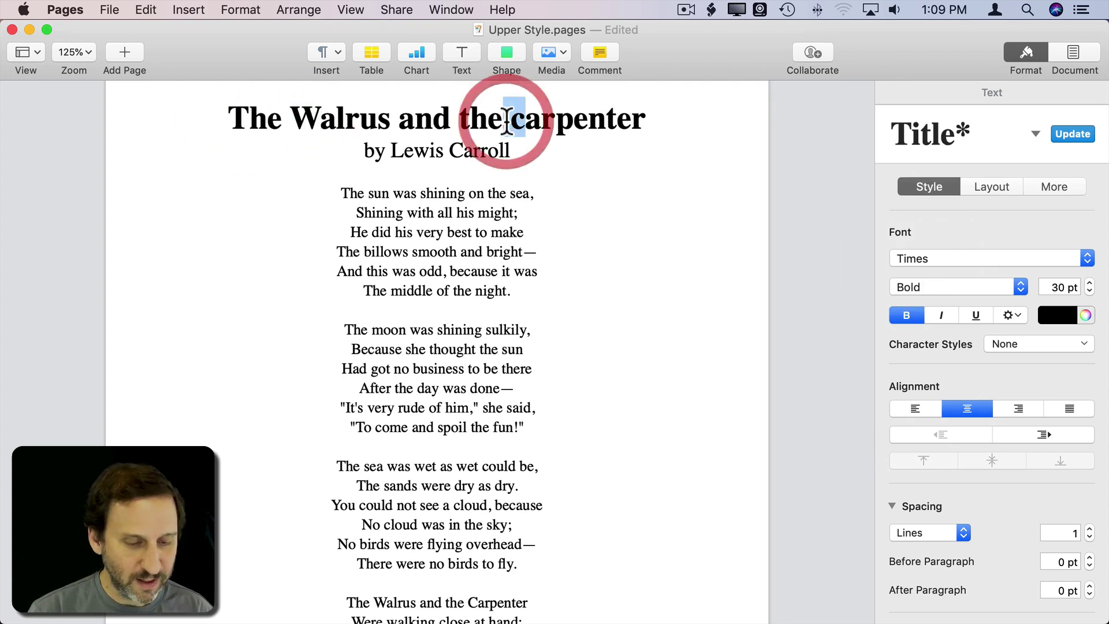
type("C")
left_click_drag(226, 121, 664, 119)
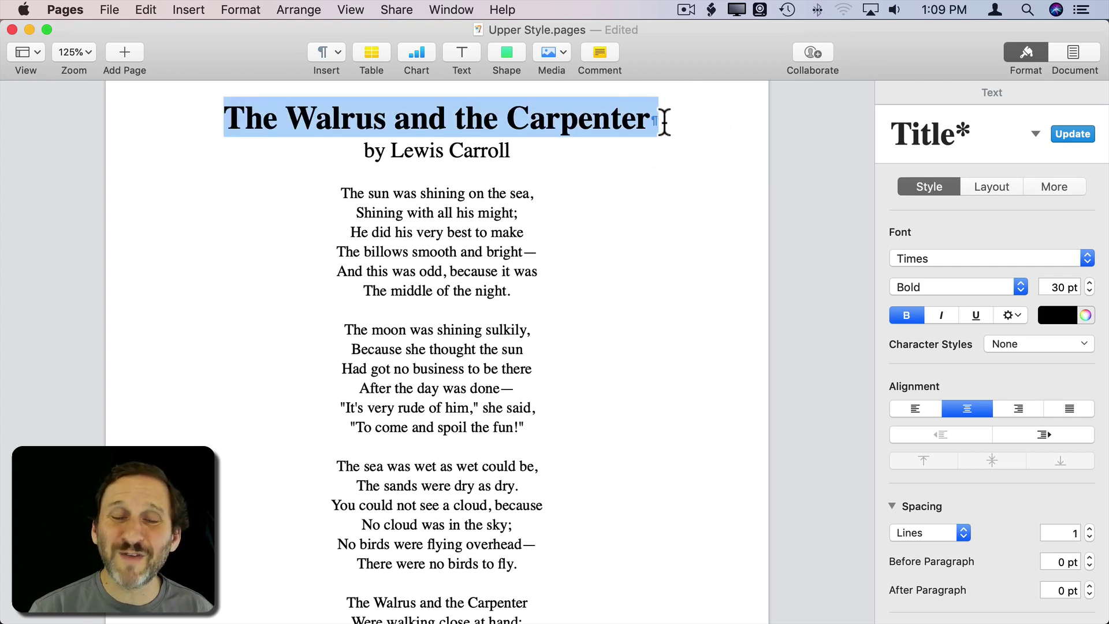
- Preview Small Caps on the title, then set its capitalization back to None
left_click(1008, 313)
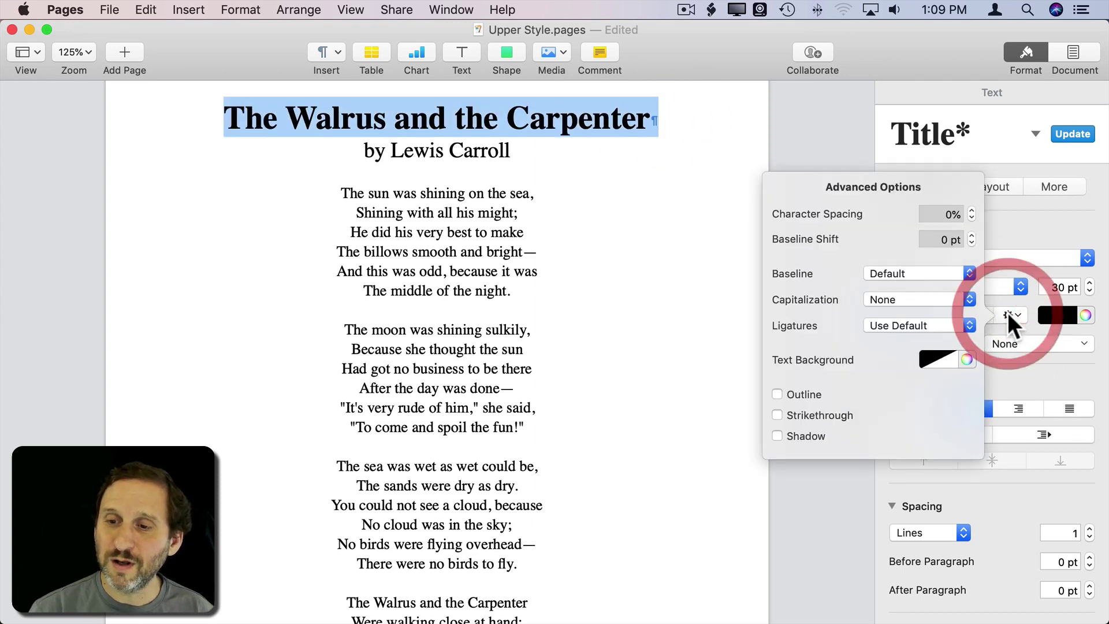
left_click_drag(886, 300, 889, 328)
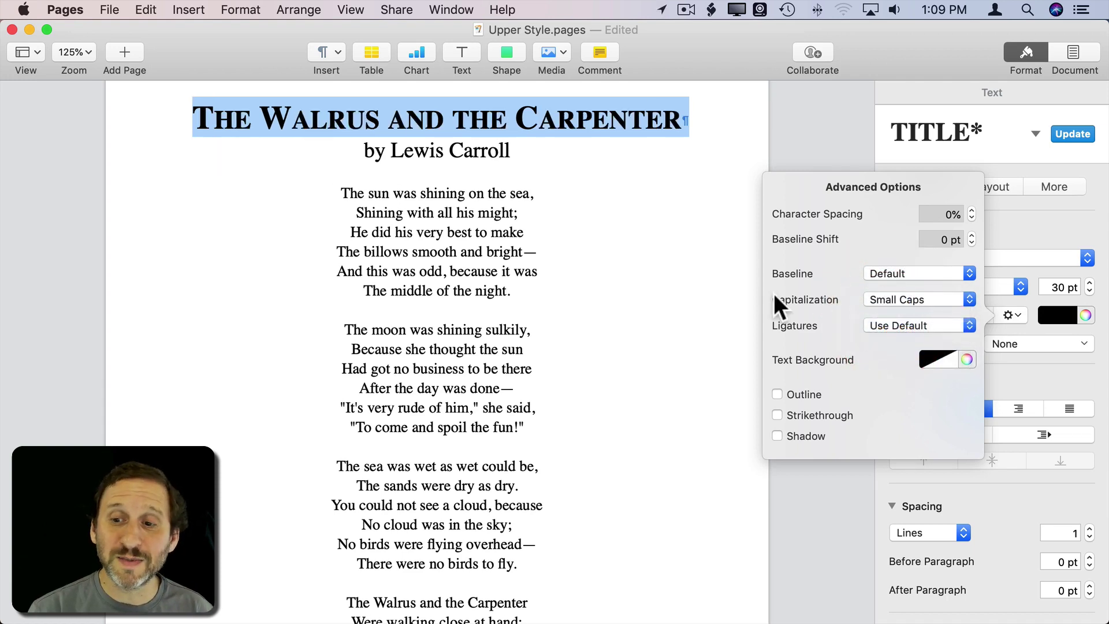
left_click(905, 298)
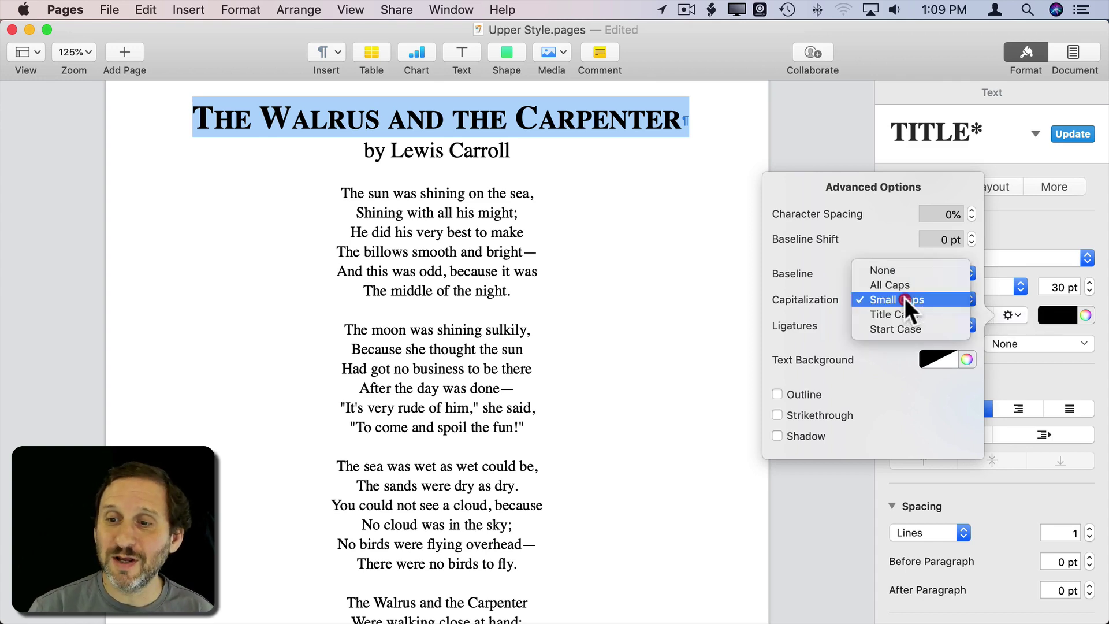
left_click(896, 270)
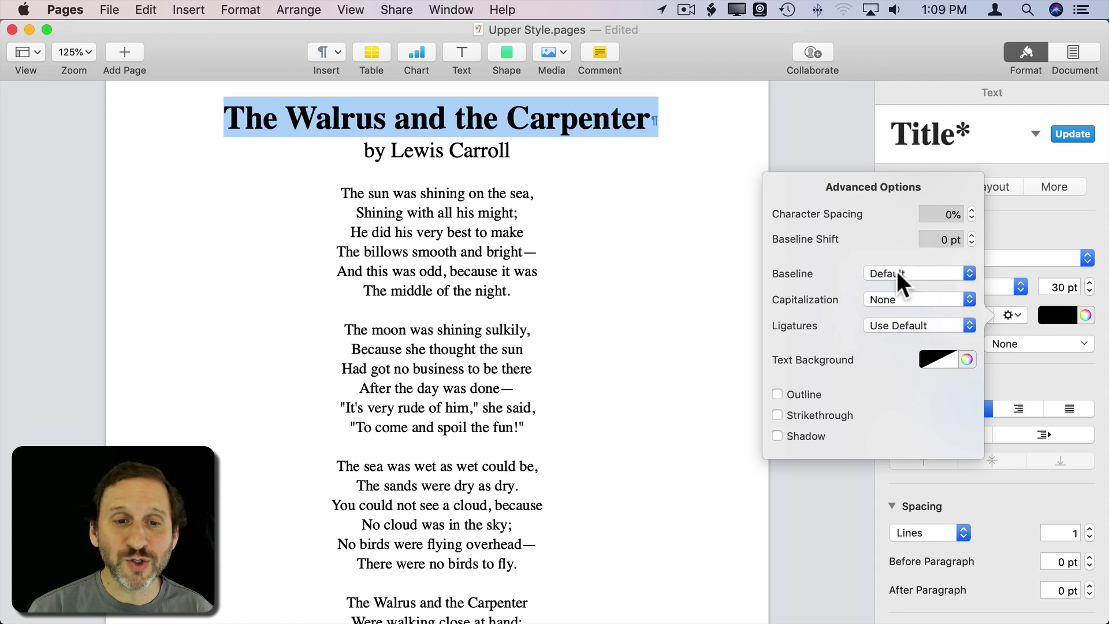
- Select the whole poem title and apply All Caps capitalization
left_click(605, 118)
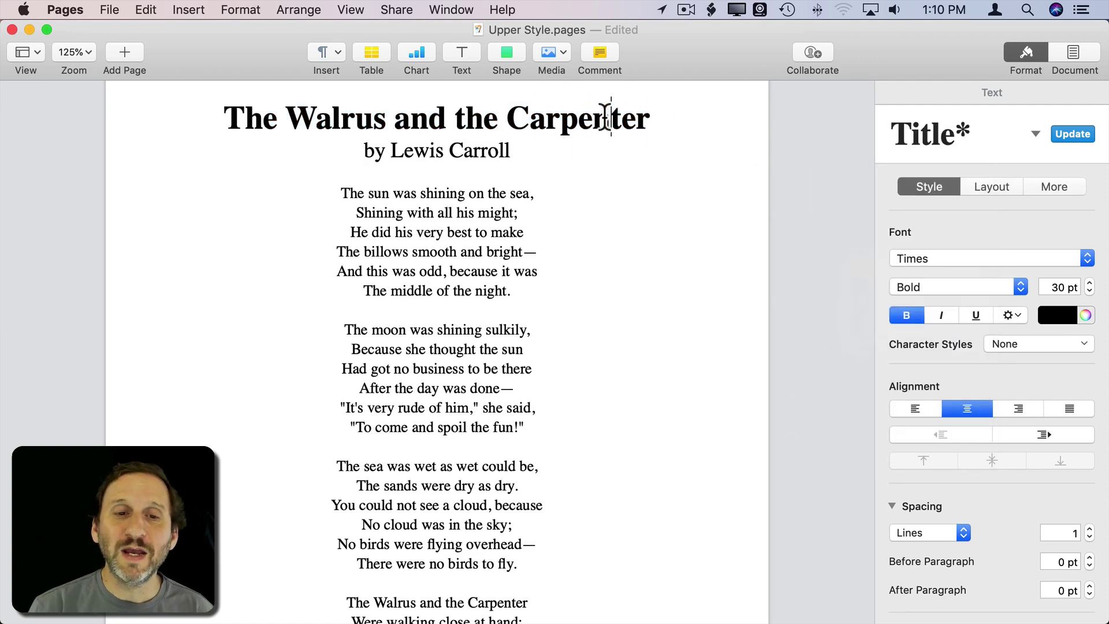
left_click_drag(224, 118, 671, 119)
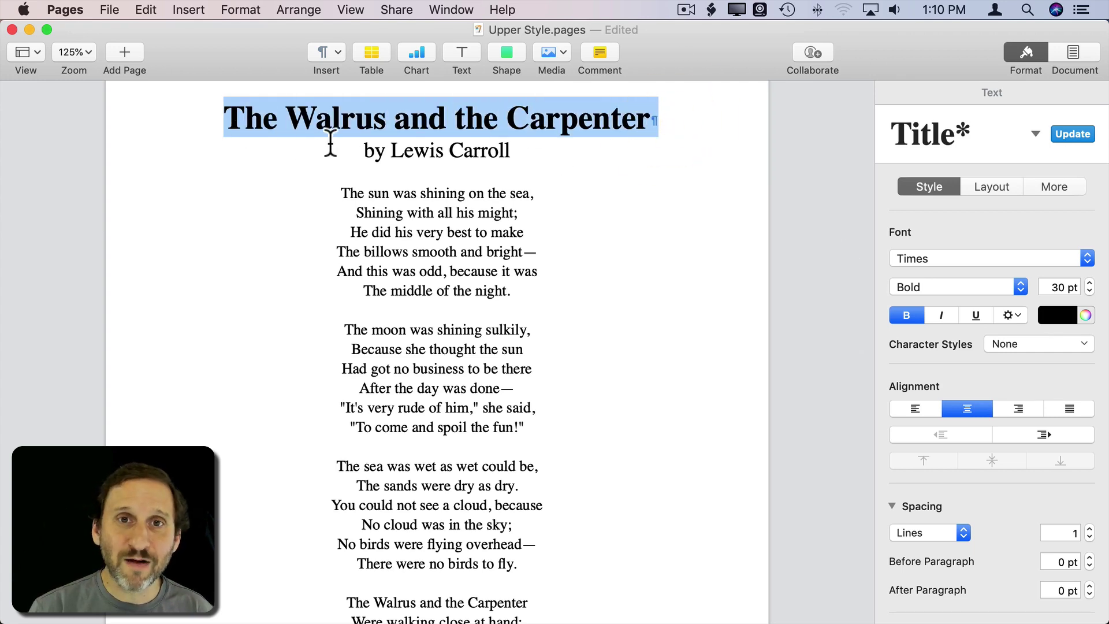
left_click(1007, 315)
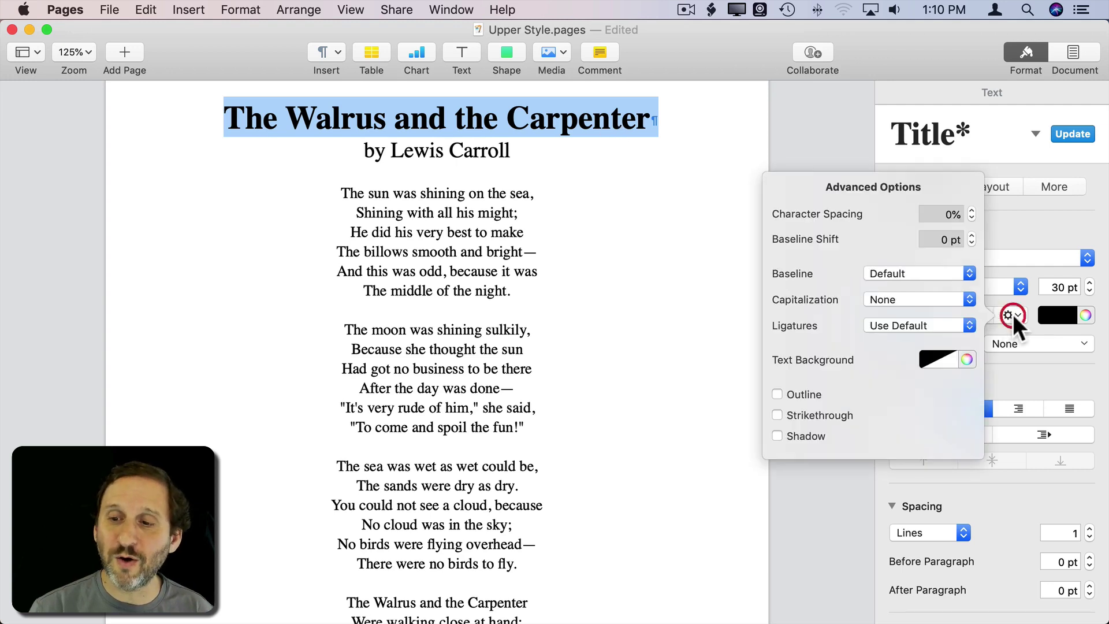
left_click(898, 299)
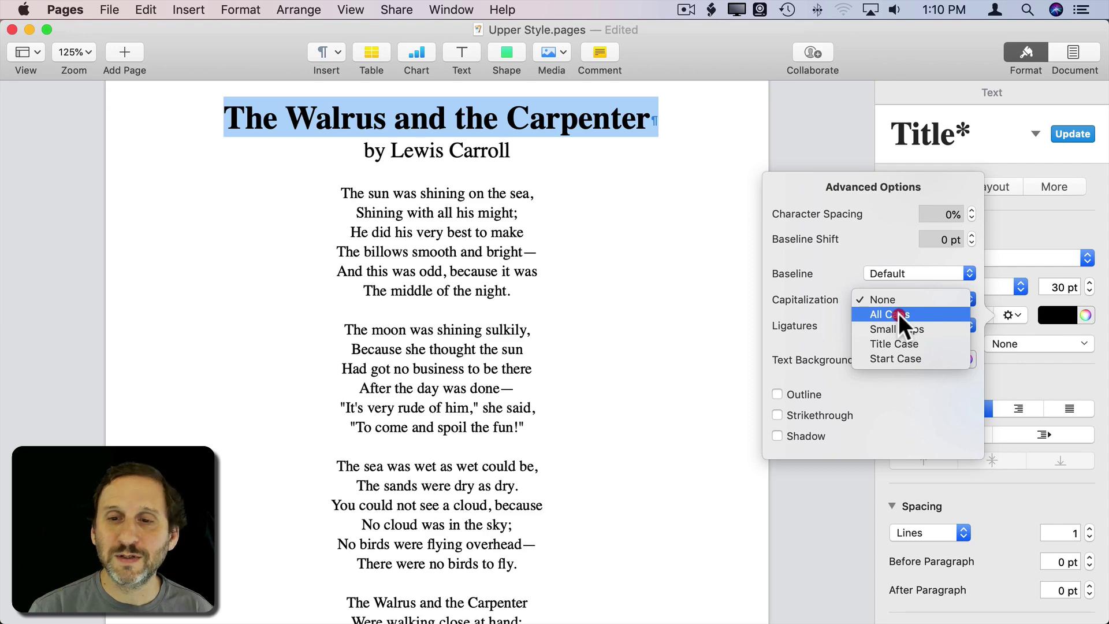
left_click(899, 314)
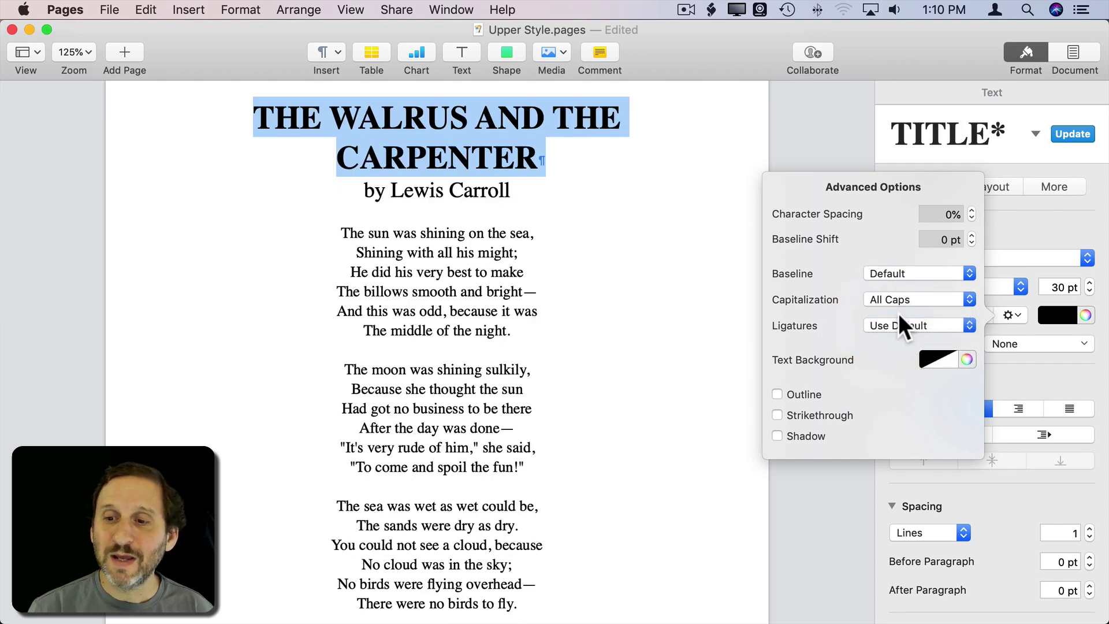
- Revert the title to no capitalization, then select the Keynote slide title 'This is my presentation'
left_click(893, 298)
left_click(890, 284)
left_click(443, 193)
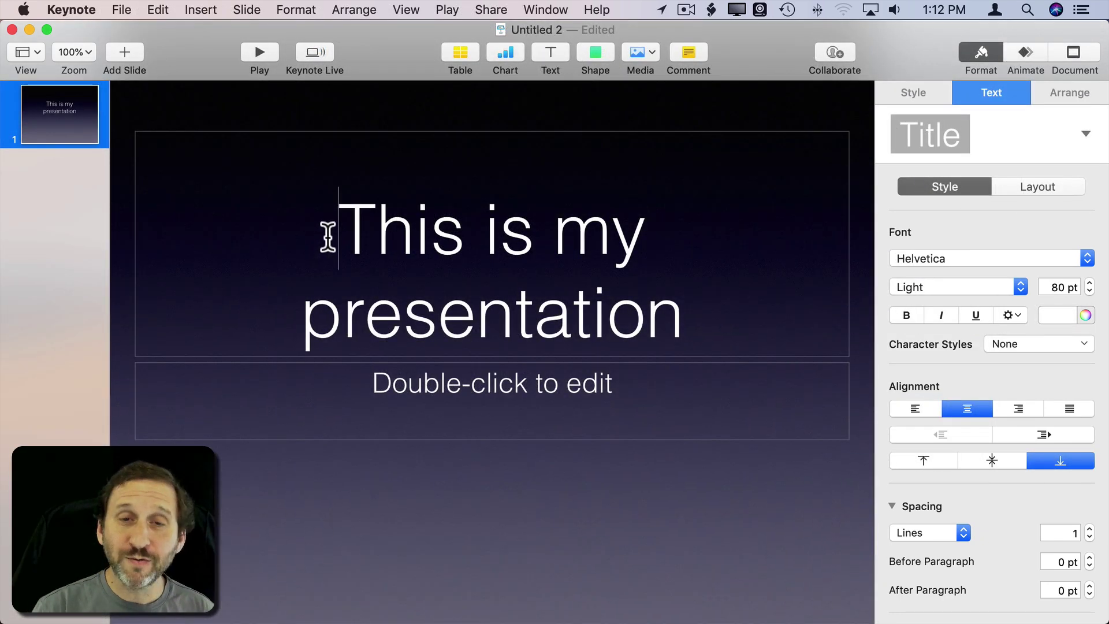
left_click_drag(327, 236, 673, 297)
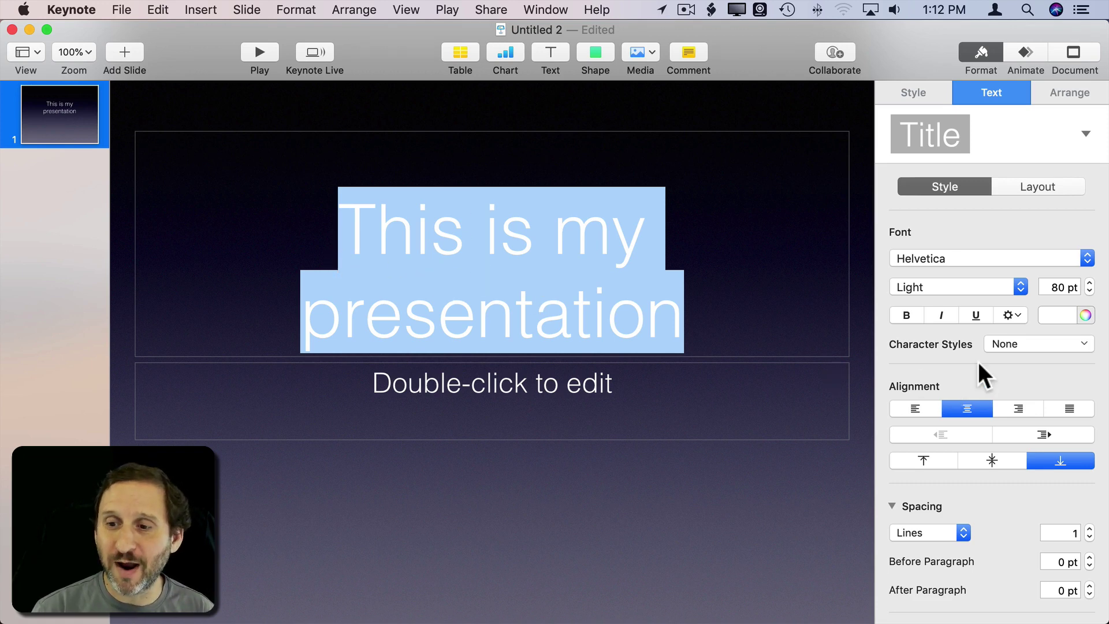
- Step the 'This is my presentation' title through All Caps, Small Caps, Title Case, Start Case, then None
left_click(1004, 313)
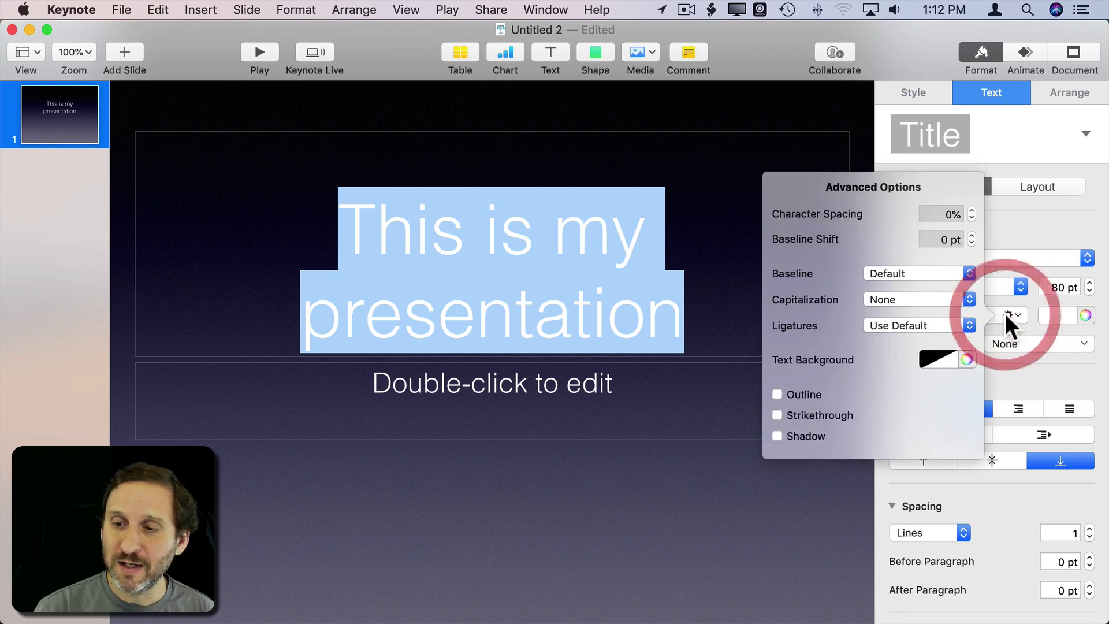
left_click(887, 300)
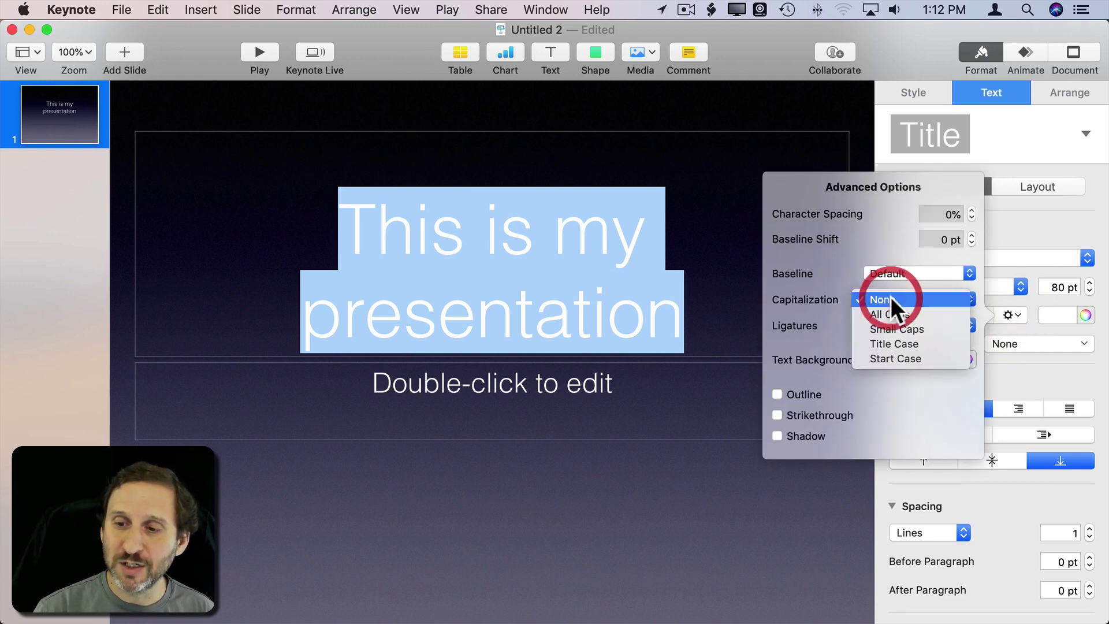
left_click(896, 315)
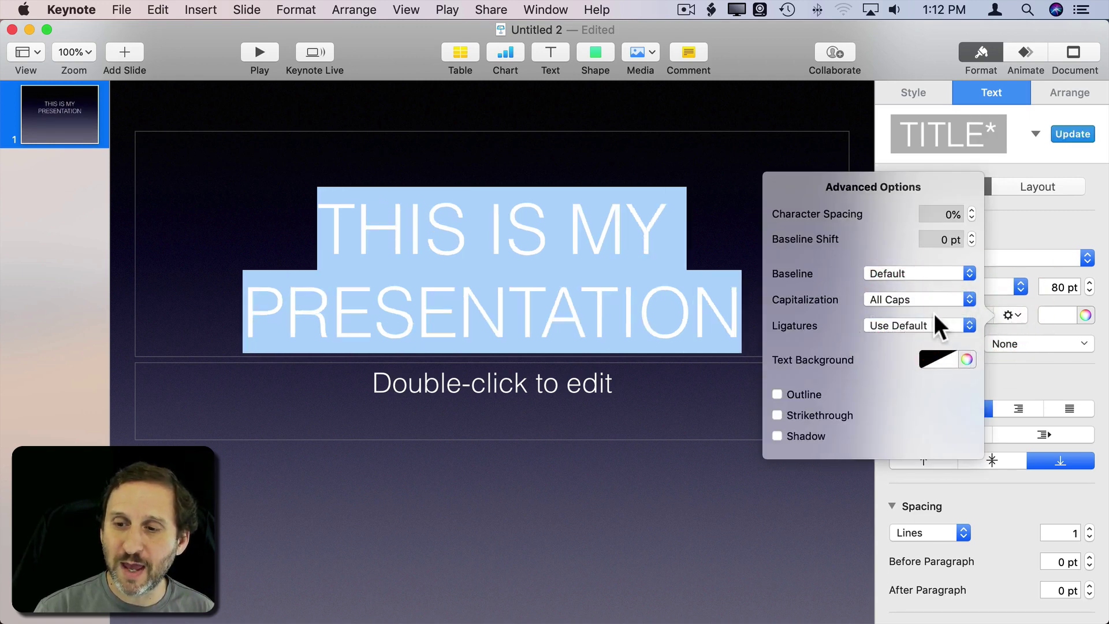
left_click(913, 300)
left_click(910, 306)
left_click(897, 293)
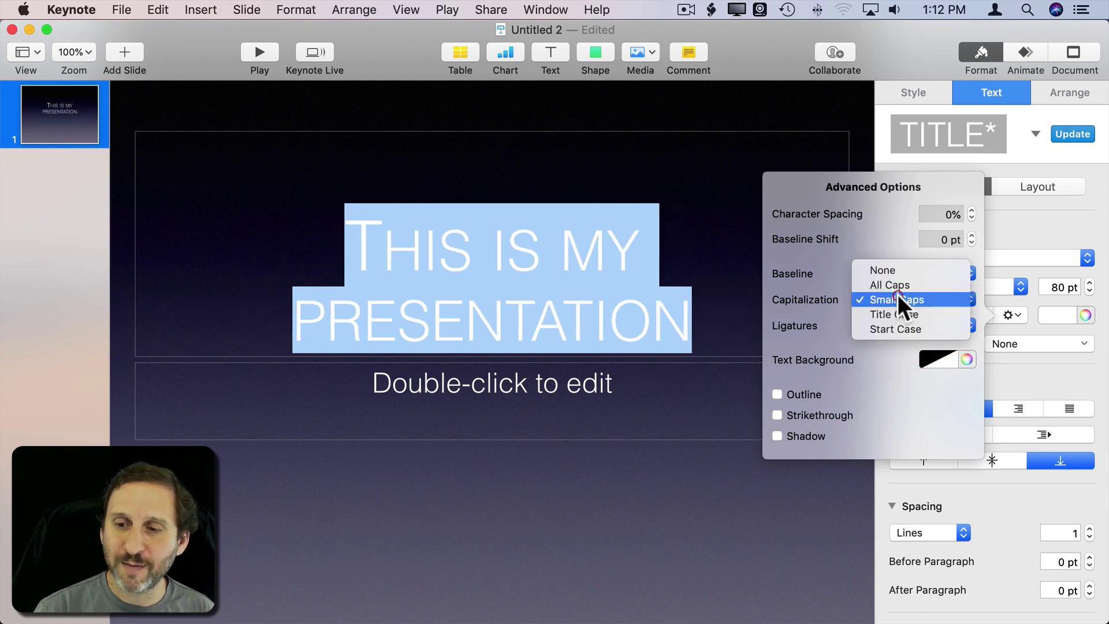
left_click(902, 312)
left_click(894, 299)
left_click(896, 313)
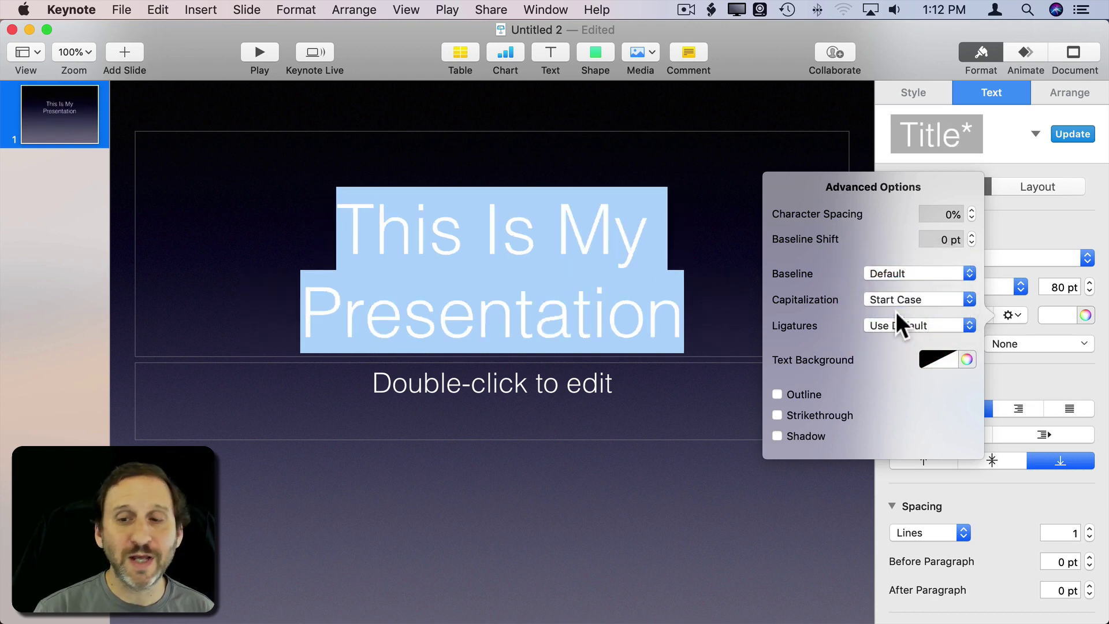
left_click(895, 306)
left_click(894, 244)
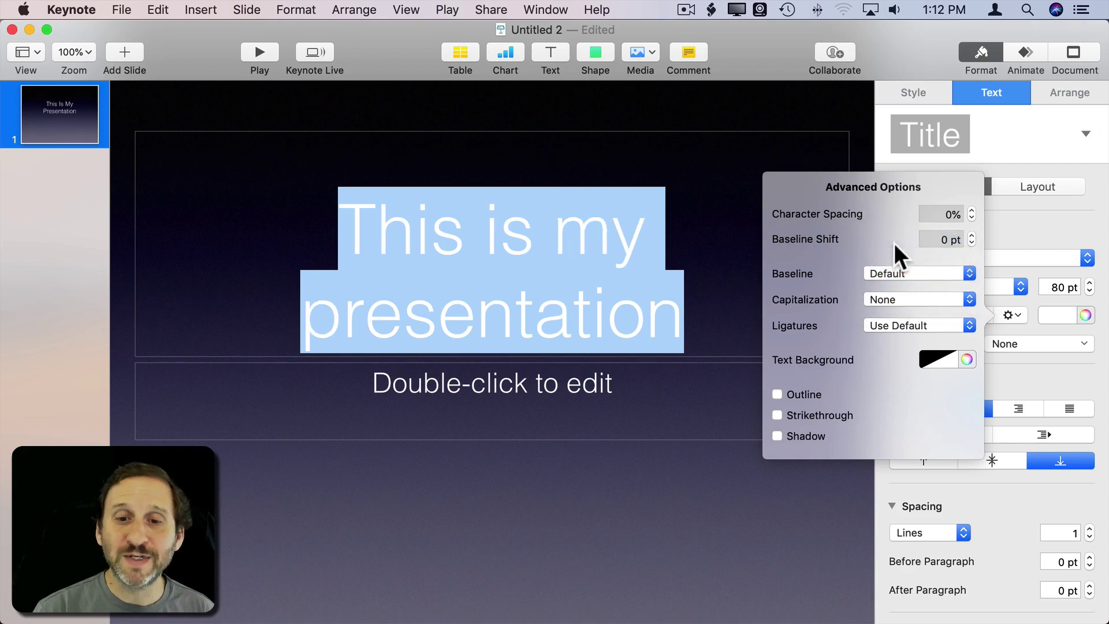